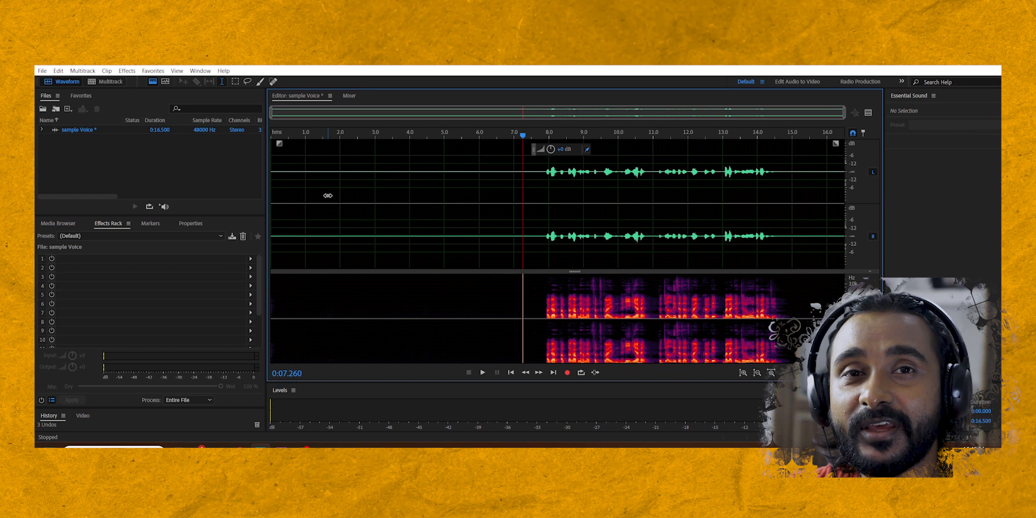
Normalize the voice section from about 7.7 to 14.9 s to -0.1 dB, and place the playhead just before the speech.
left_click_drag(537, 198, 787, 198)
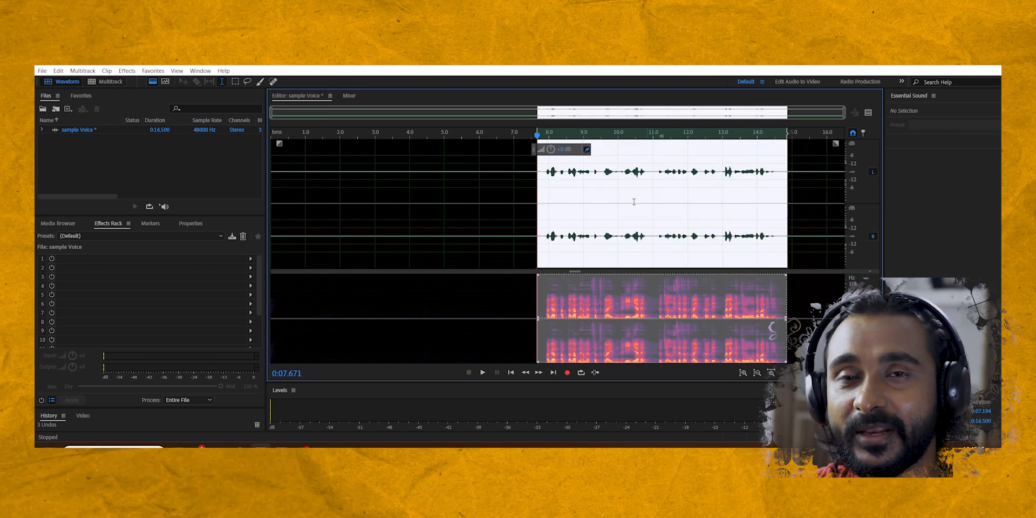
left_click(128, 71)
mouse_move(153, 71)
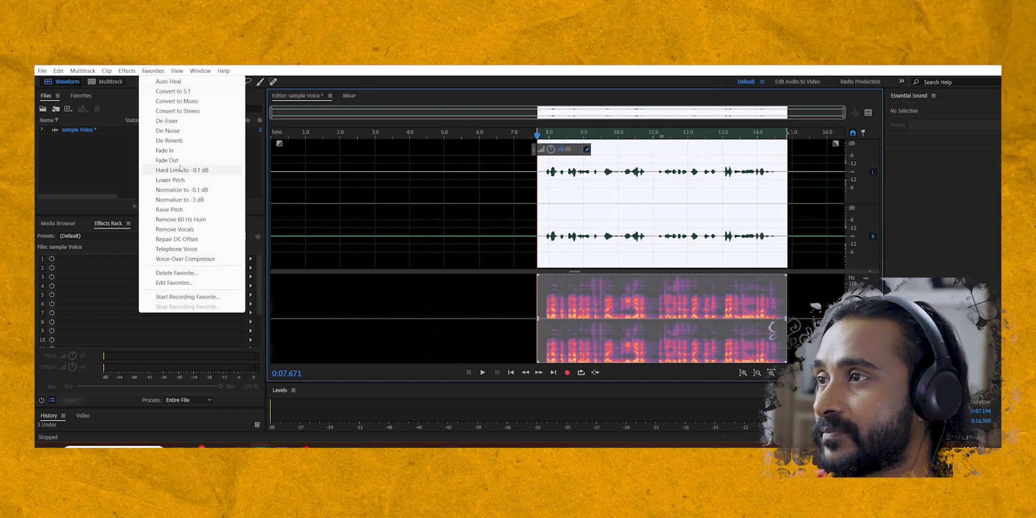
left_click(178, 190)
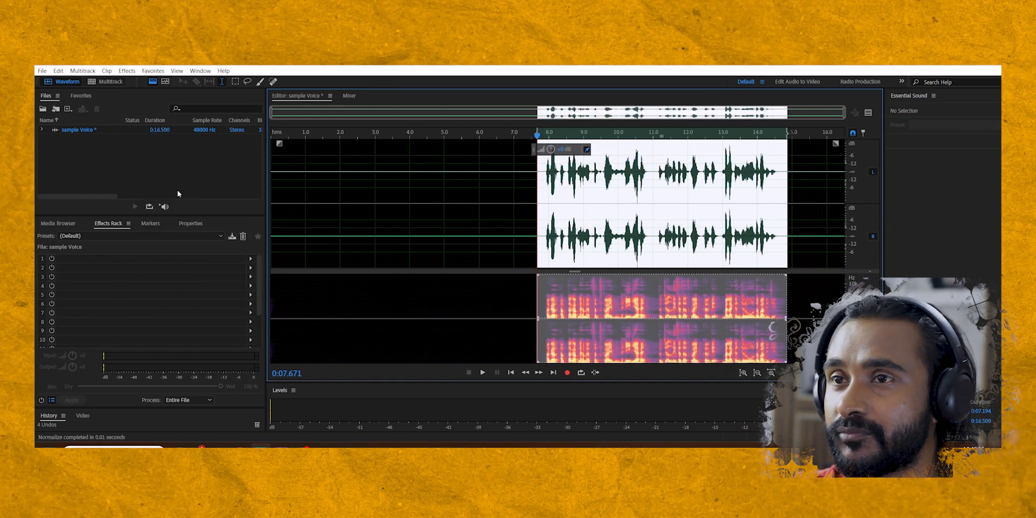
left_click(527, 195)
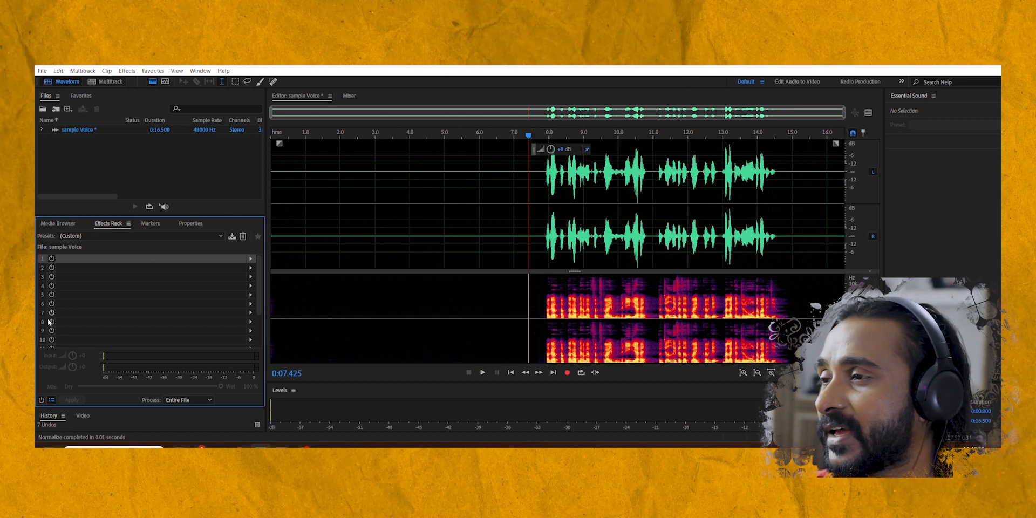
Add the Dynamics Processing effect to slot 1 of the effects rack.
left_click(250, 261)
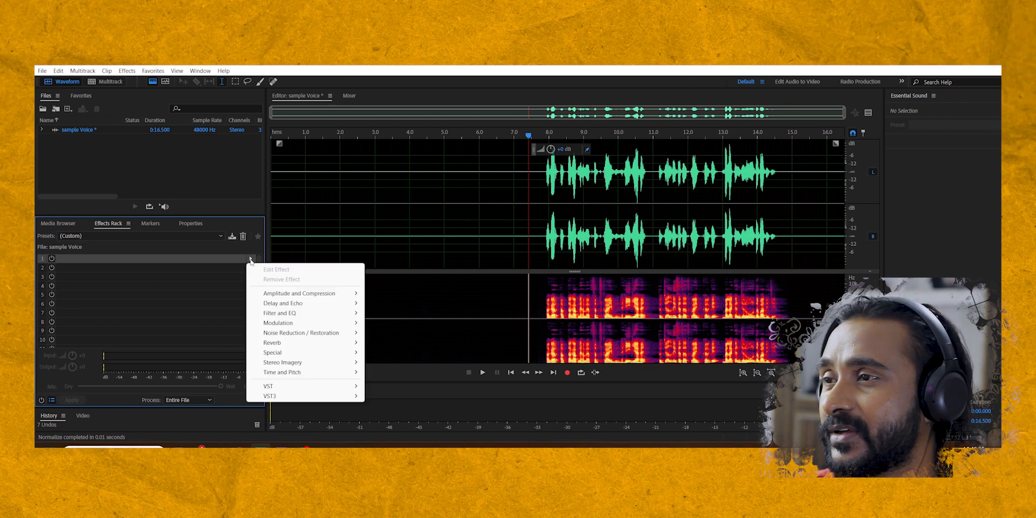
mouse_move(292, 303)
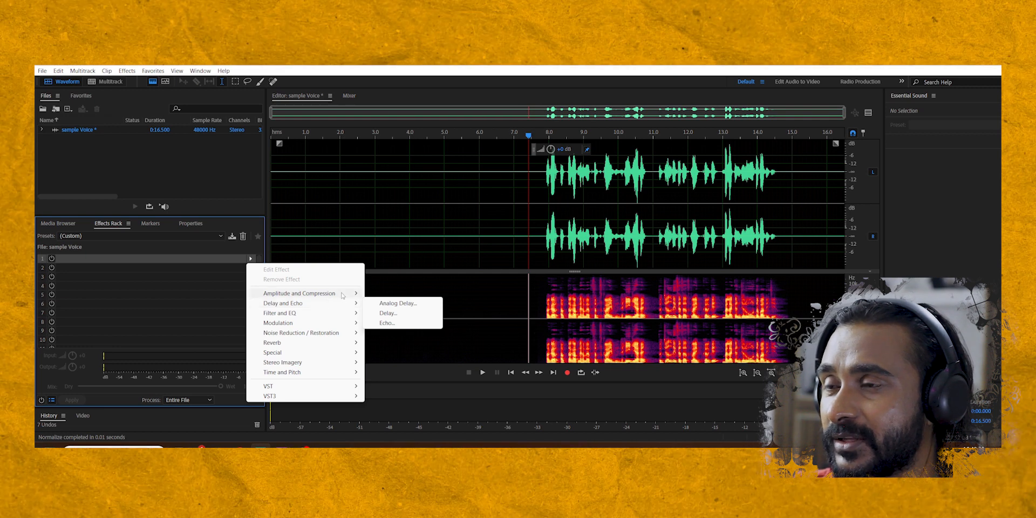
mouse_move(342, 295)
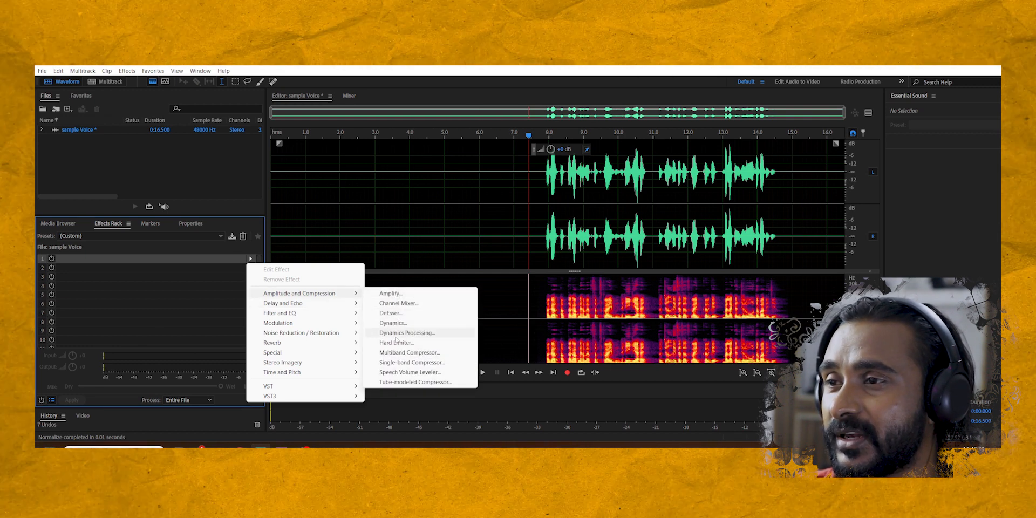
left_click(400, 333)
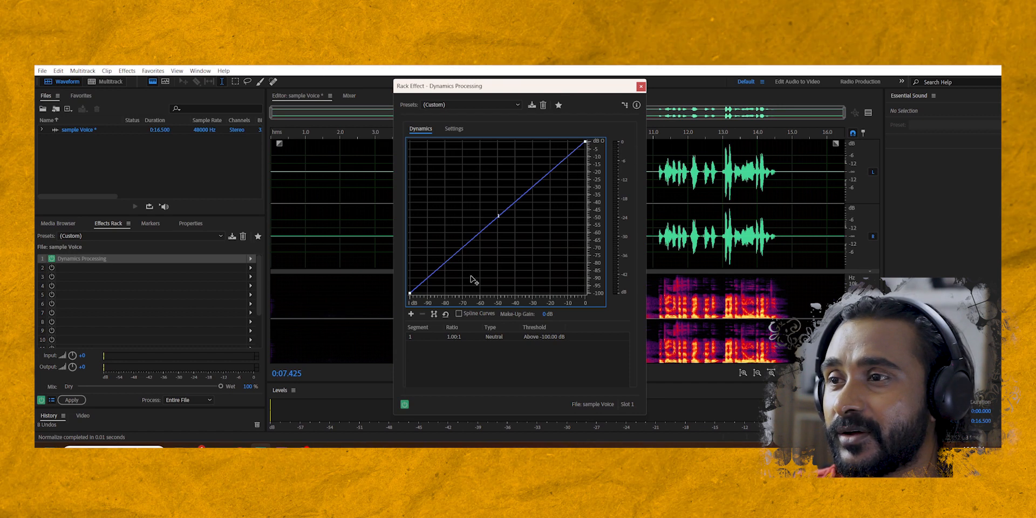
Add dynamics curve points at about -49 dB and from -19.7 dB input to -15.3 dB output, and preview the voice.
left_click(498, 217)
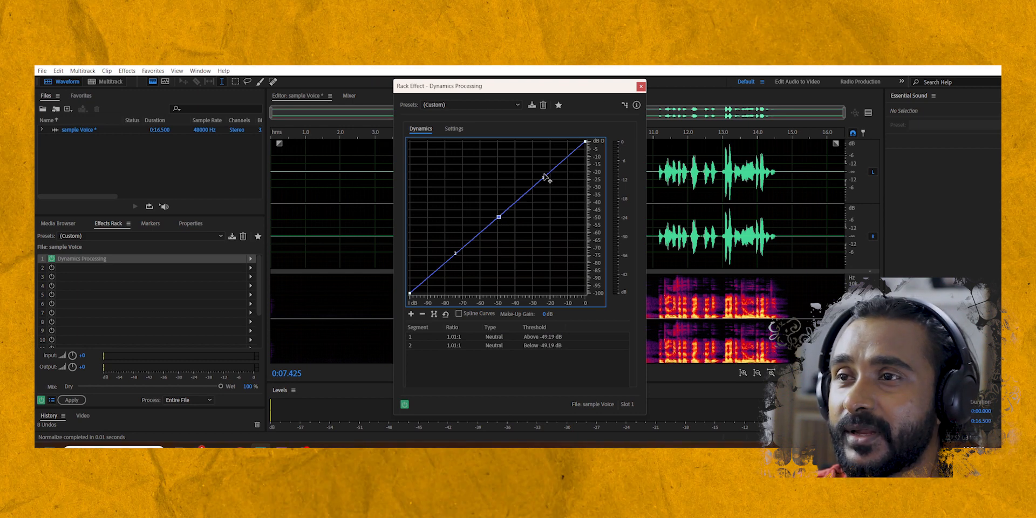
left_click_drag(553, 171, 551, 166)
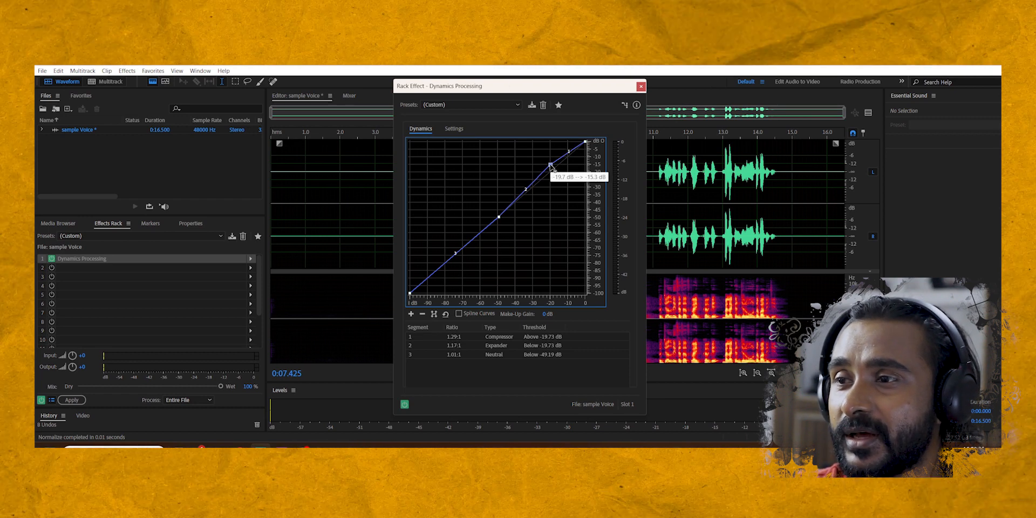
key("space")
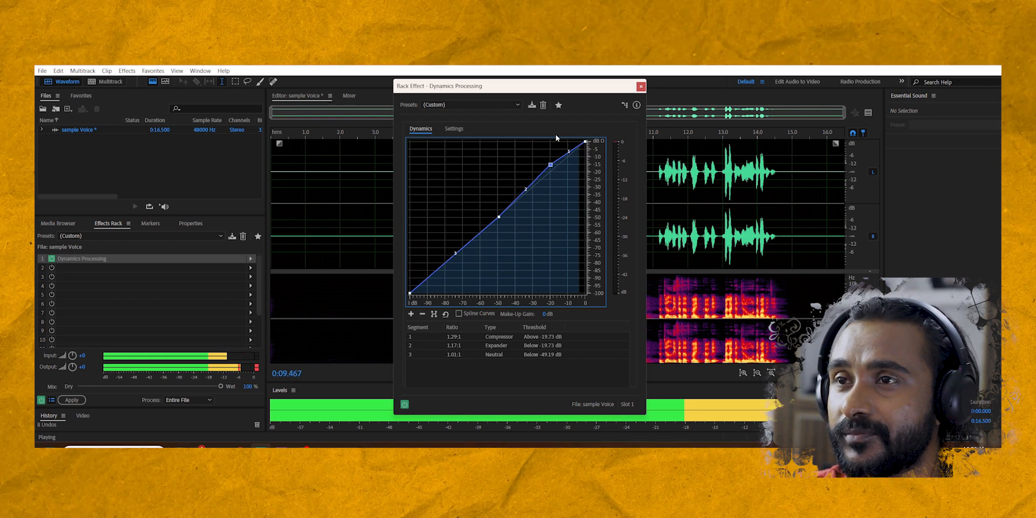
mouse_move(585, 142)
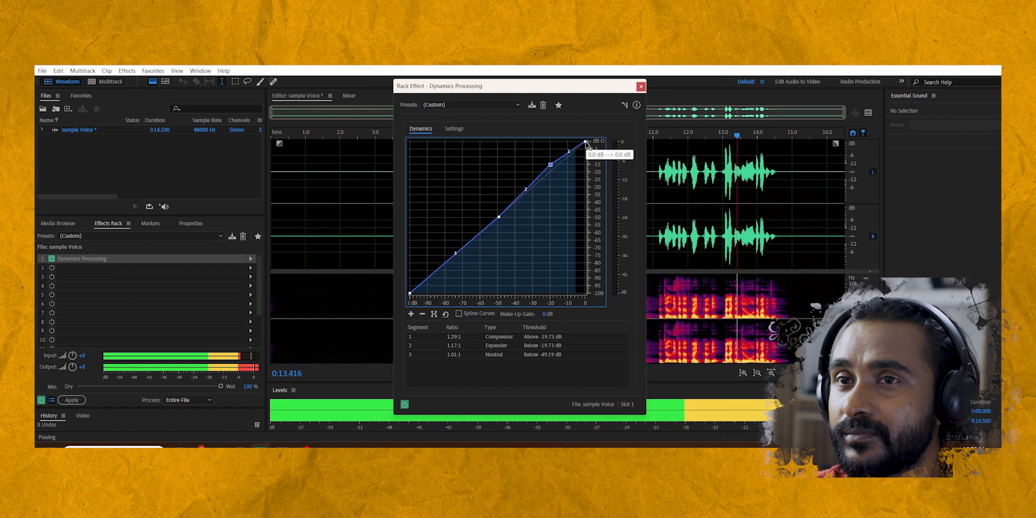
key("space")
Lower the dynamics curve's 0 dB end point slightly, shift the upper point to about -17.6 dB, and close the effect.
left_click_drag(585, 142, 587, 144)
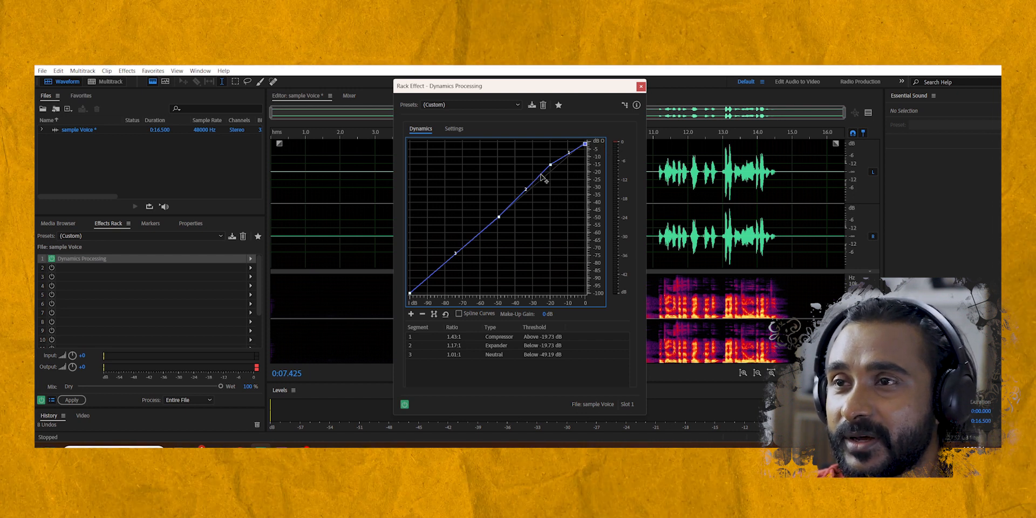
left_click_drag(551, 164, 554, 162)
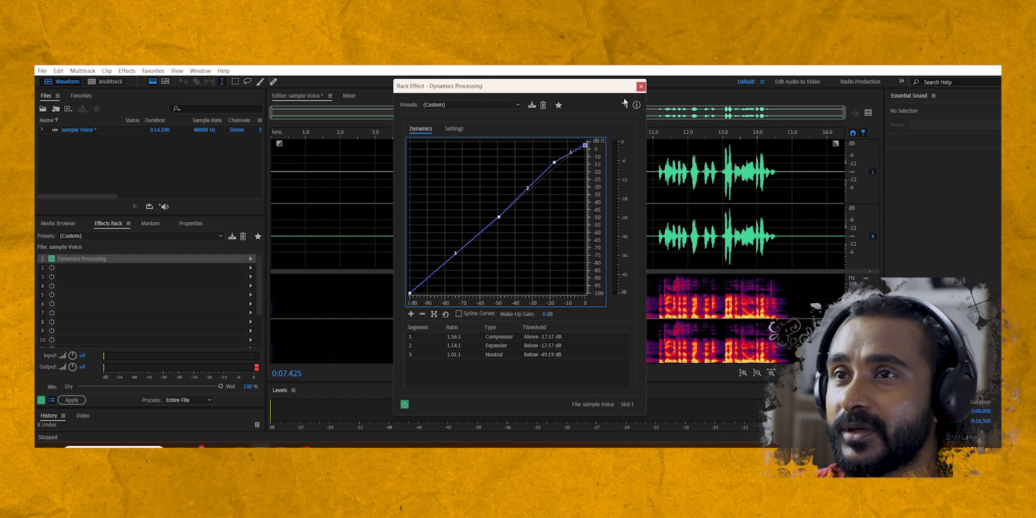
left_click(640, 87)
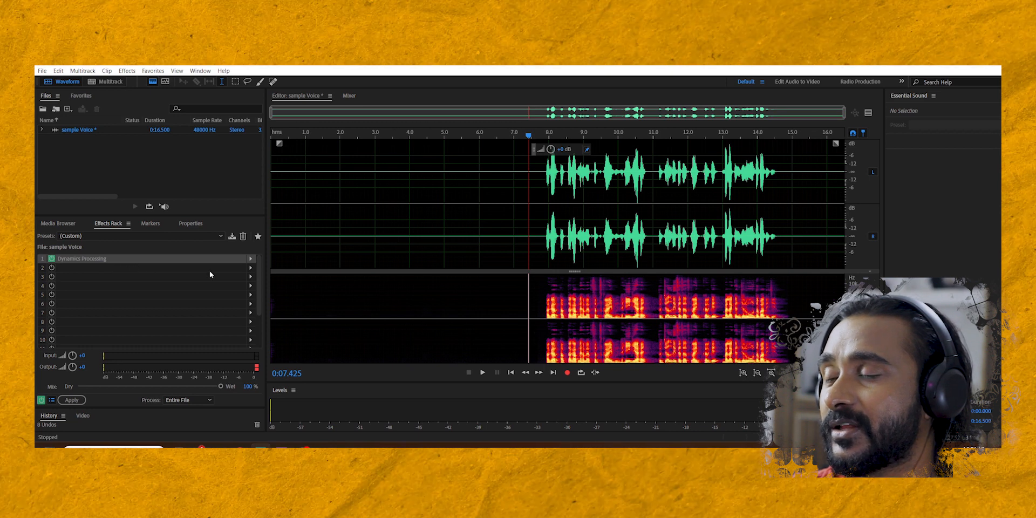
Add a Parametric Equalizer to rack slot 2 and load its Loudness Maximizer preset.
left_click(250, 268)
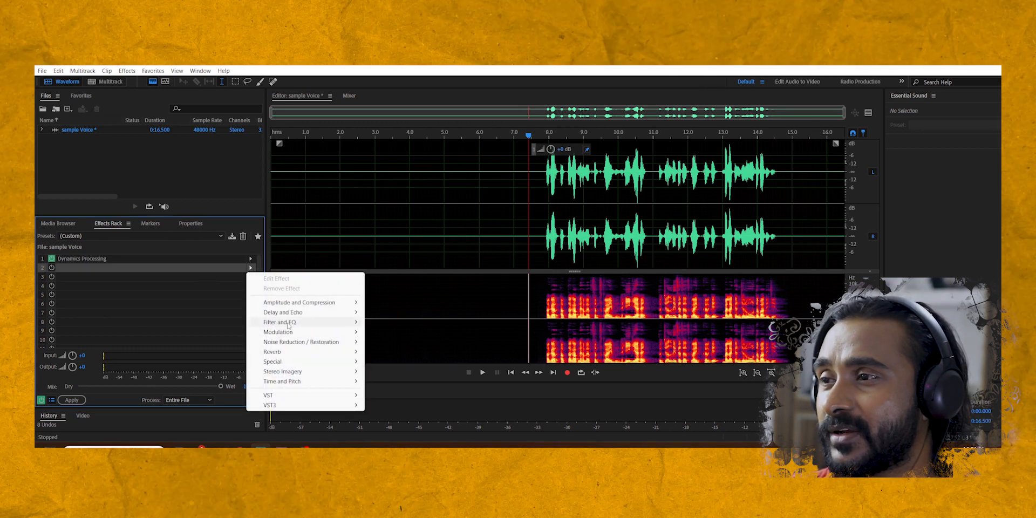
mouse_move(291, 323)
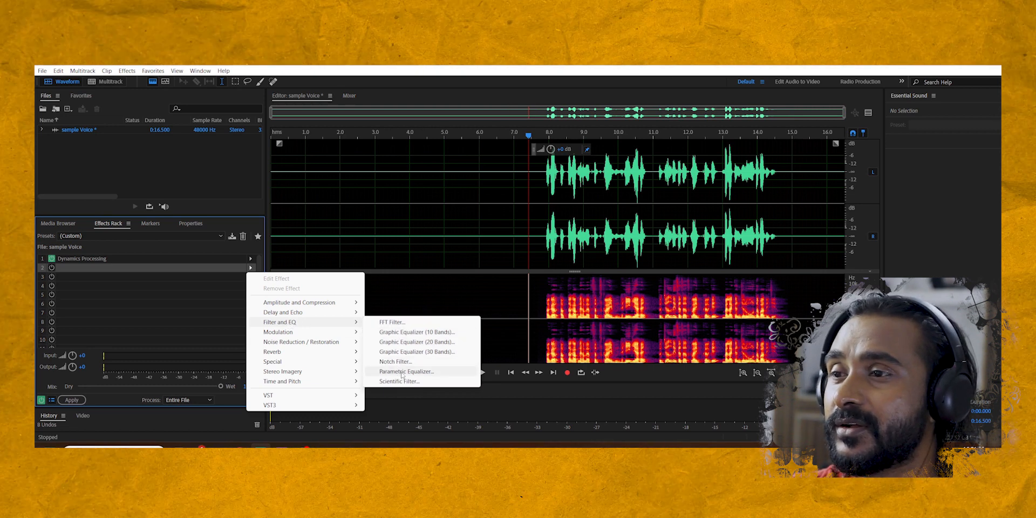
left_click(402, 371)
left_click(421, 141)
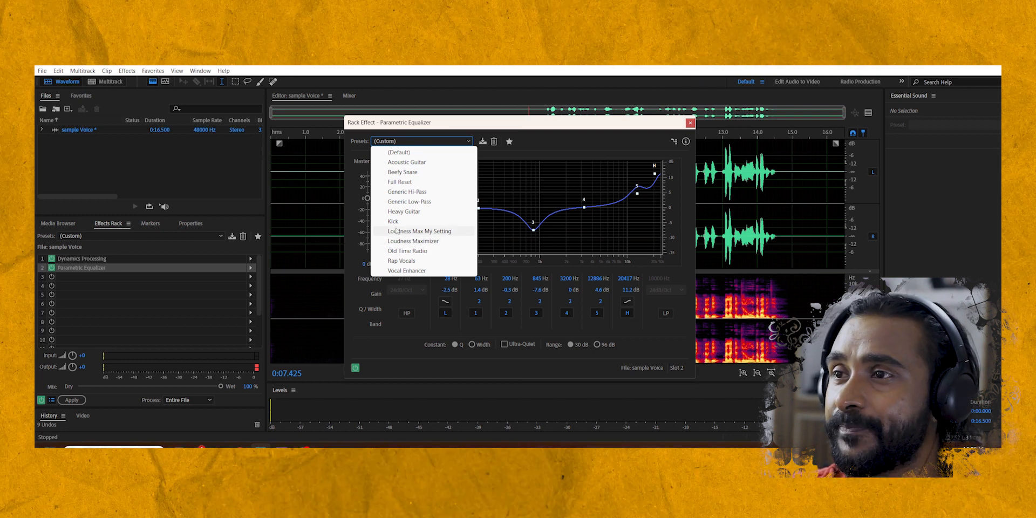
left_click(403, 143)
left_click(403, 142)
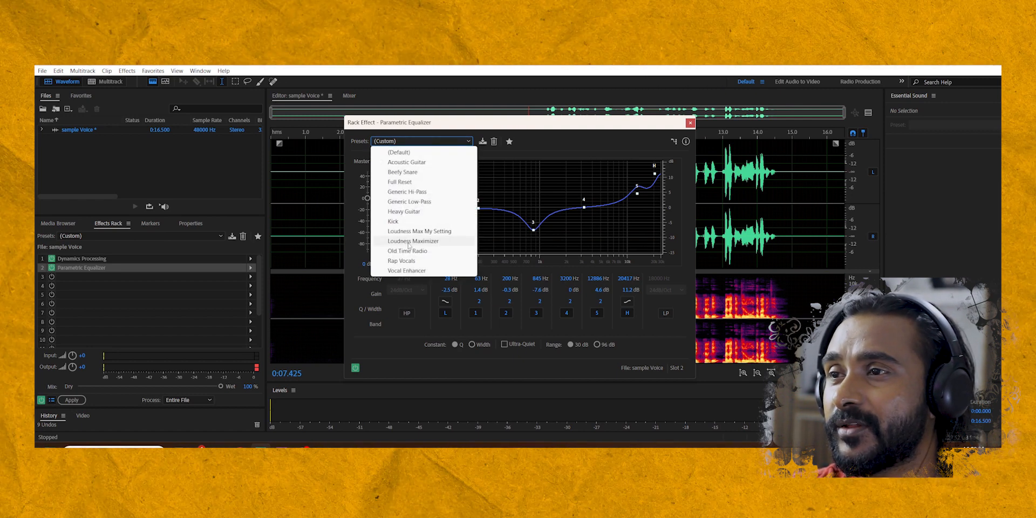
left_click(409, 243)
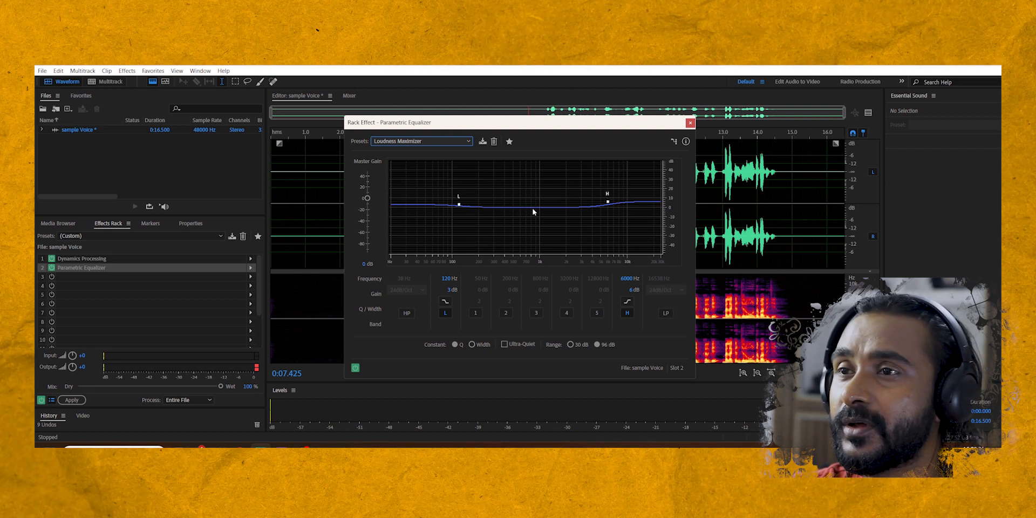
Boost the low shelf to about 7 dB at 124 Hz and the high shelf to about 7.6 dB at 11.2 kHz, and preview.
left_click_drag(459, 205, 460, 201)
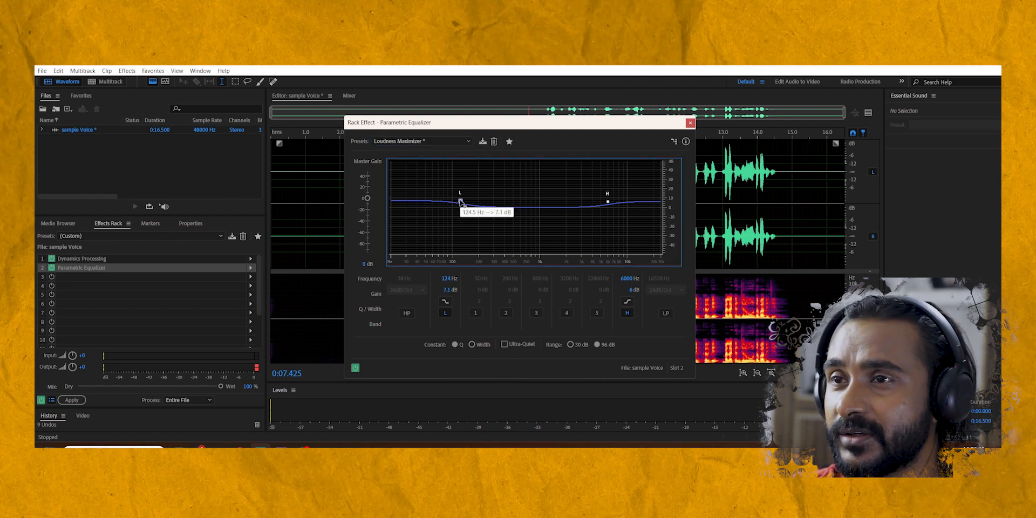
left_click_drag(609, 205, 635, 204)
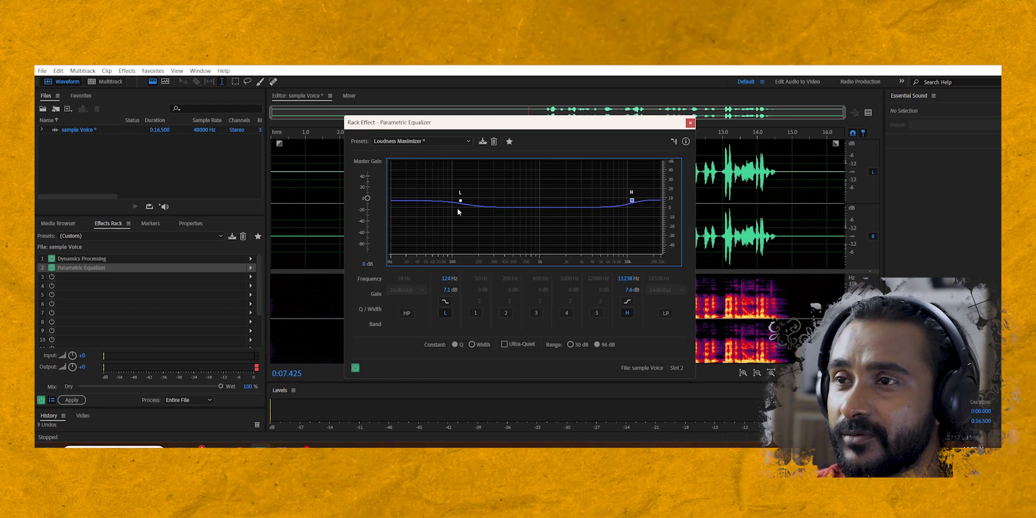
key("space")
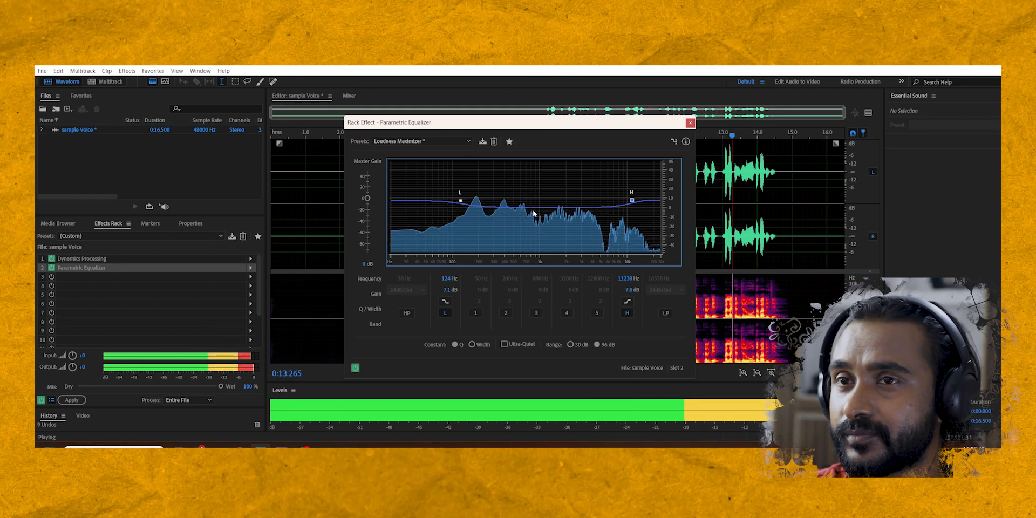
key("space")
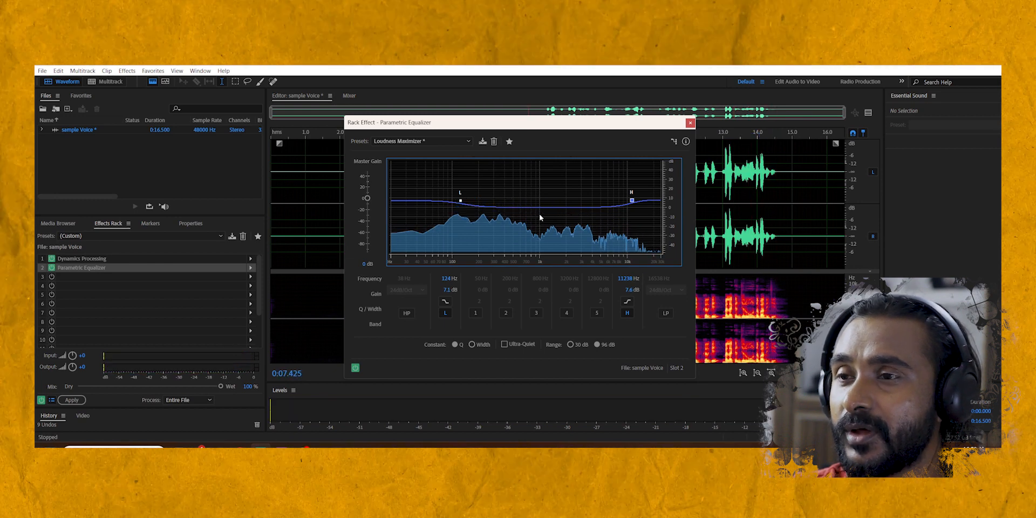
Enable equalizer band 3 with a cut of about 12 dB near 867 Hz, and raise the low shelf to about 12 dB at 117 Hz.
left_click(536, 312)
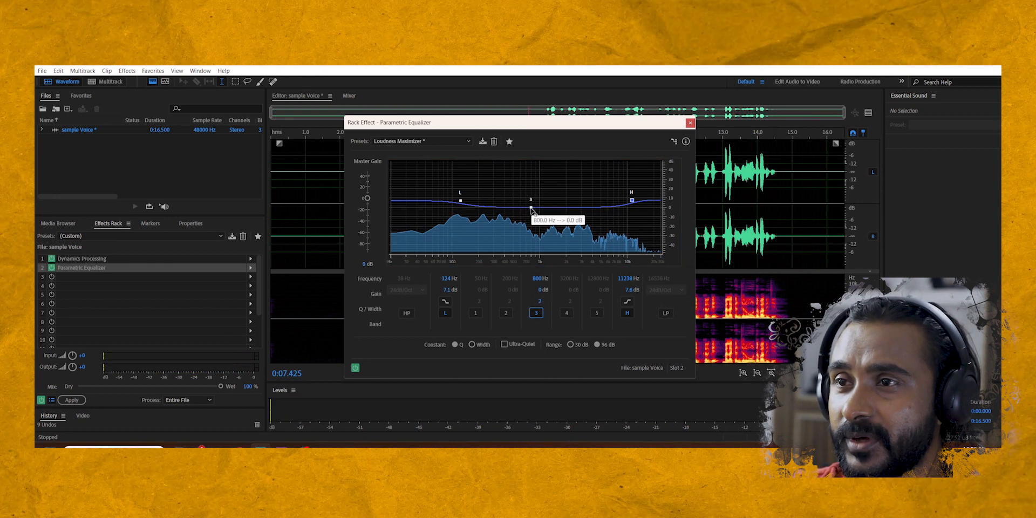
left_click_drag(531, 209, 538, 218)
key("space")
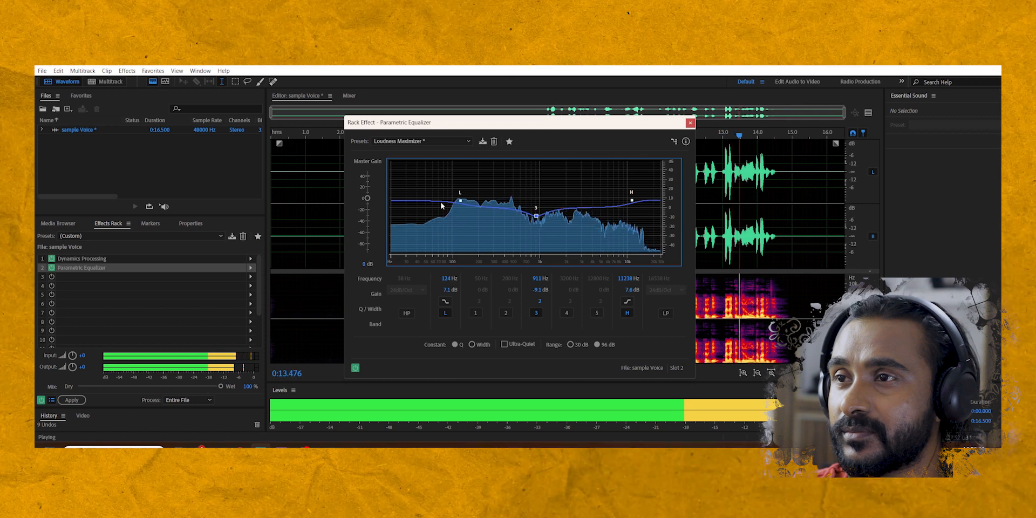
key("space")
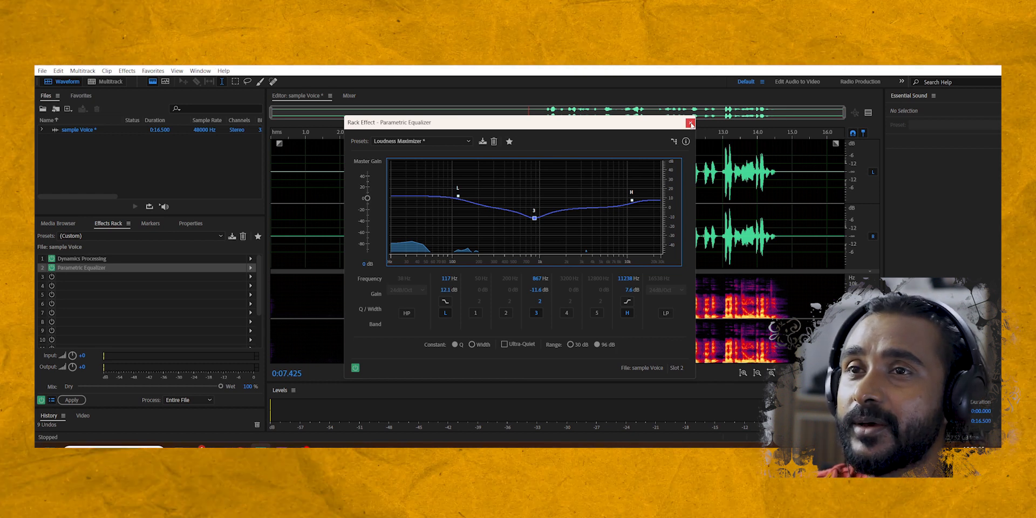
left_click(690, 124)
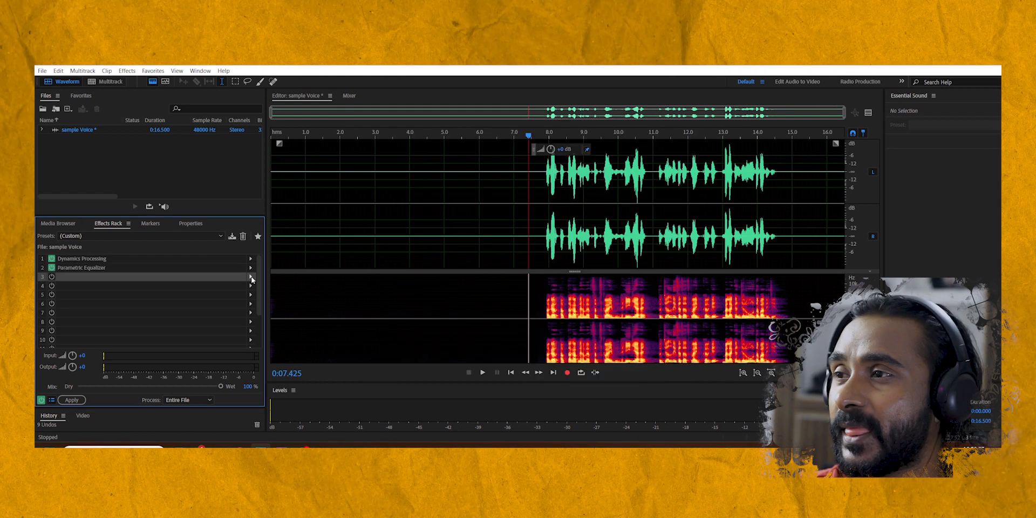
Add the Vocal Enhancer effect to rack slot 3 with the Male preset and play back the voice.
left_click(251, 279)
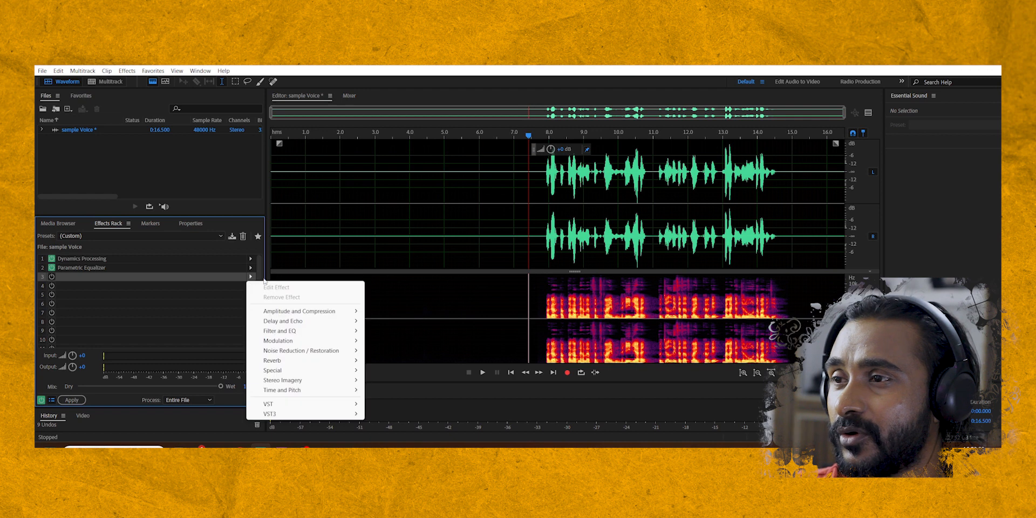
mouse_move(315, 372)
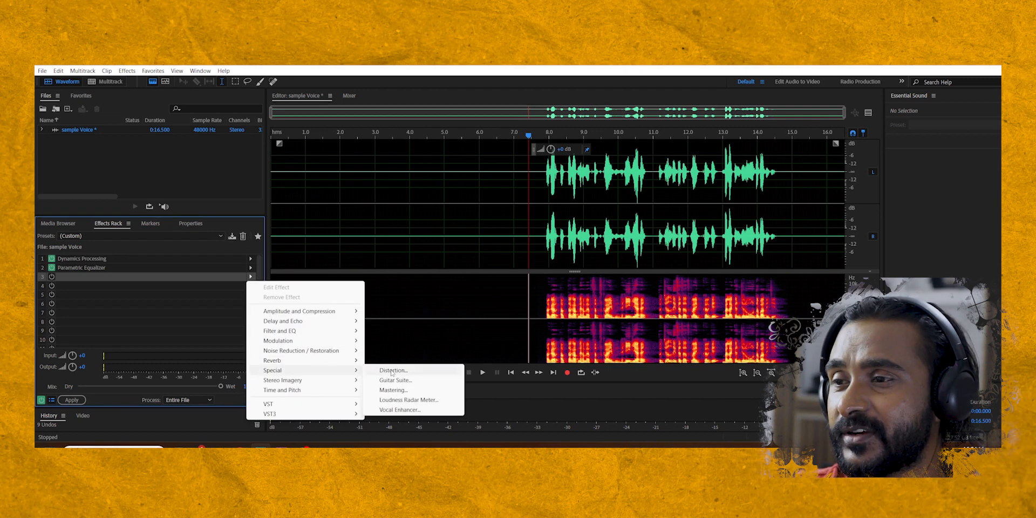
left_click(400, 410)
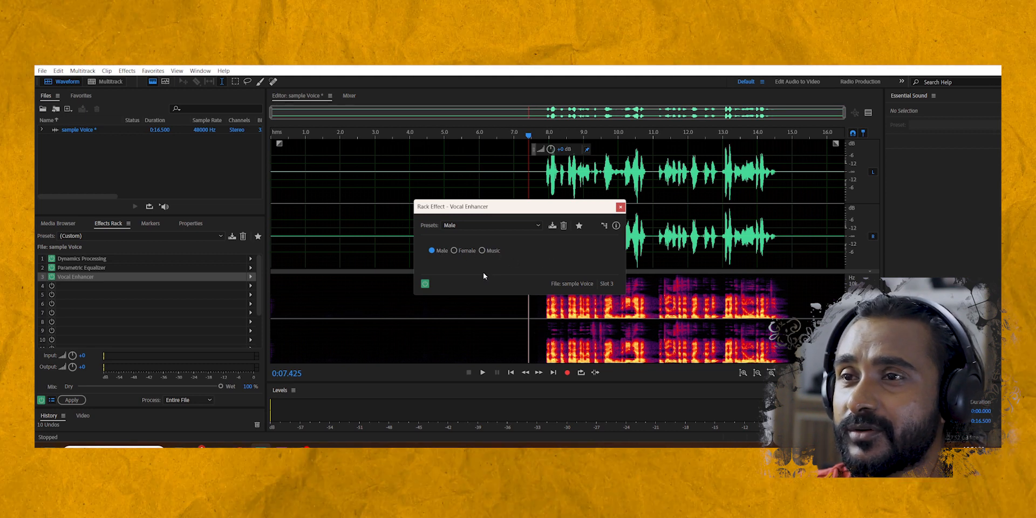
left_click(620, 207)
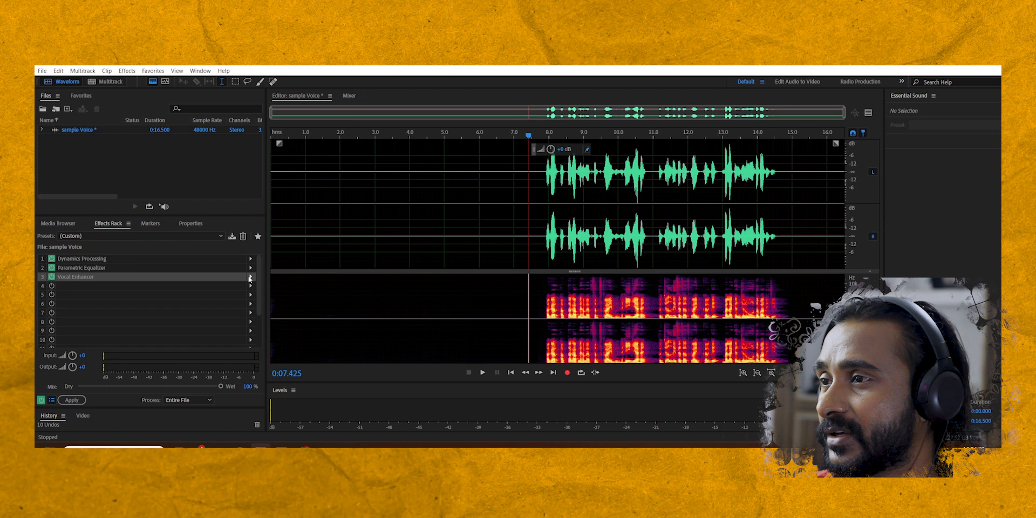
key("space")
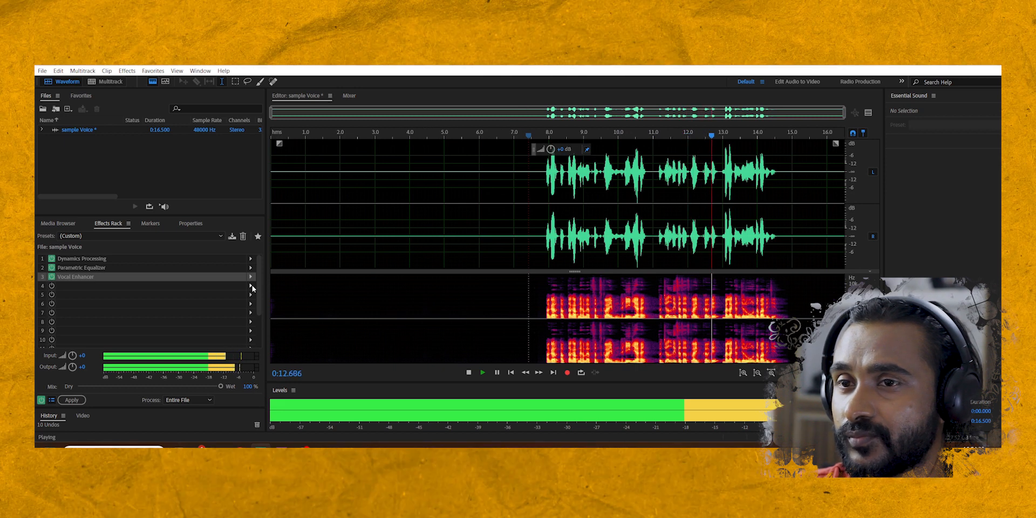
key("space")
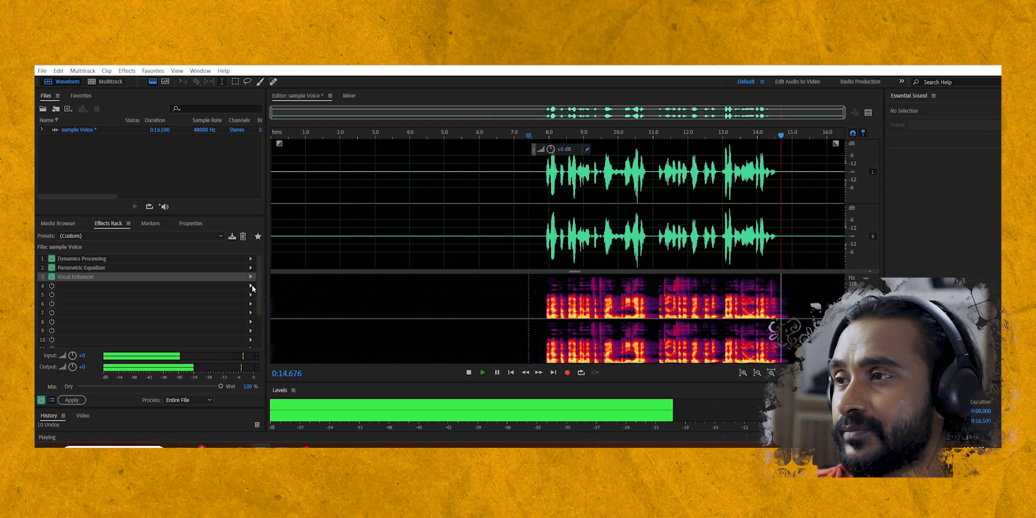
Add the Hard Limiter effect to rack slot 4 and load its Limit to -.1dB preset.
left_click(252, 284)
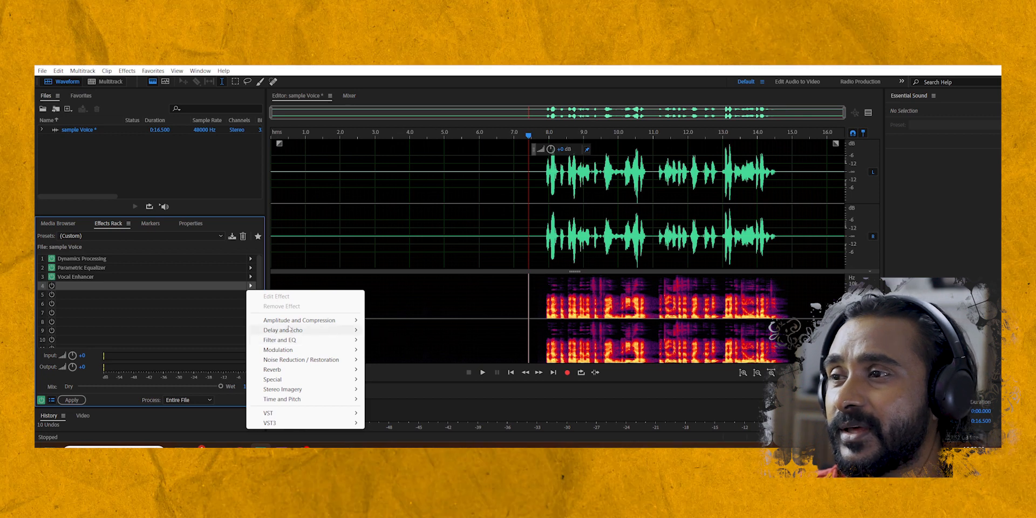
mouse_move(291, 322)
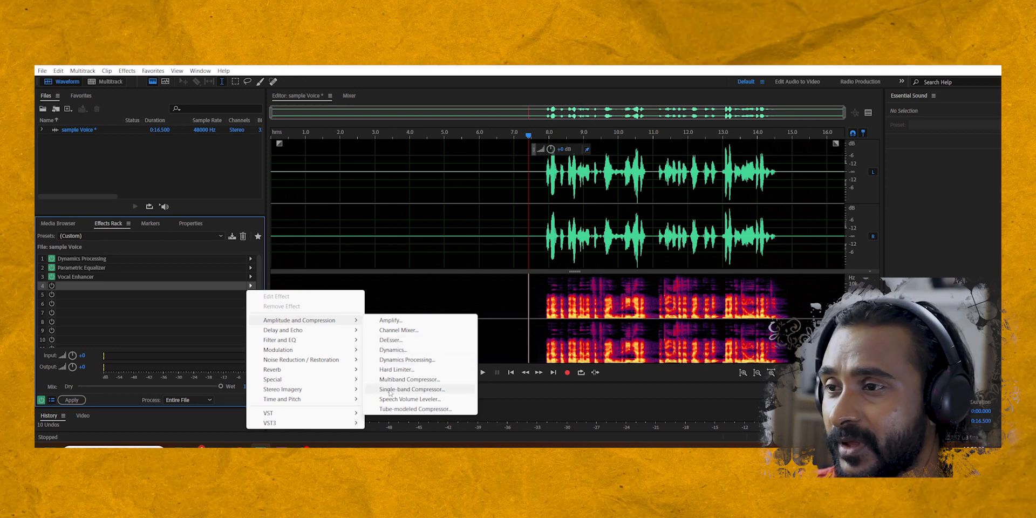
left_click(392, 370)
left_click(491, 191)
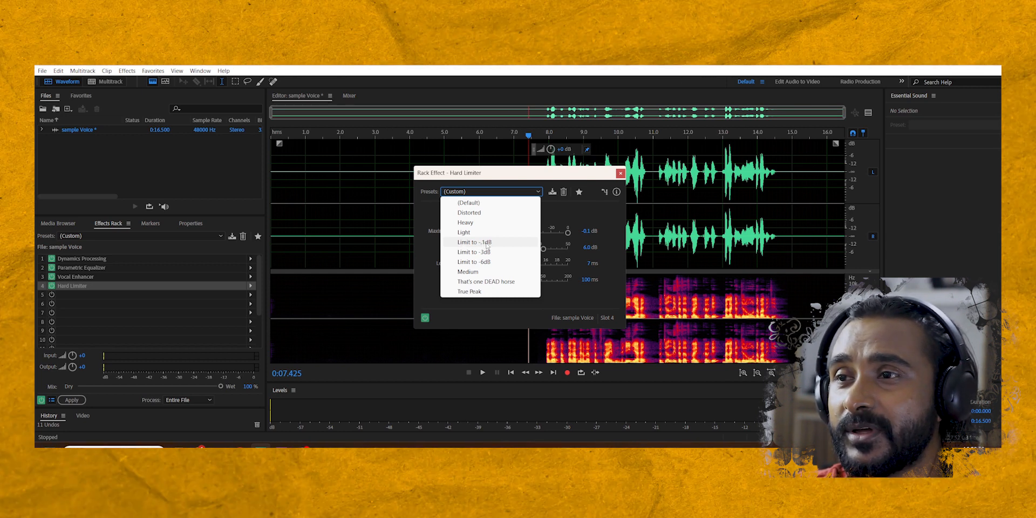
left_click(474, 242)
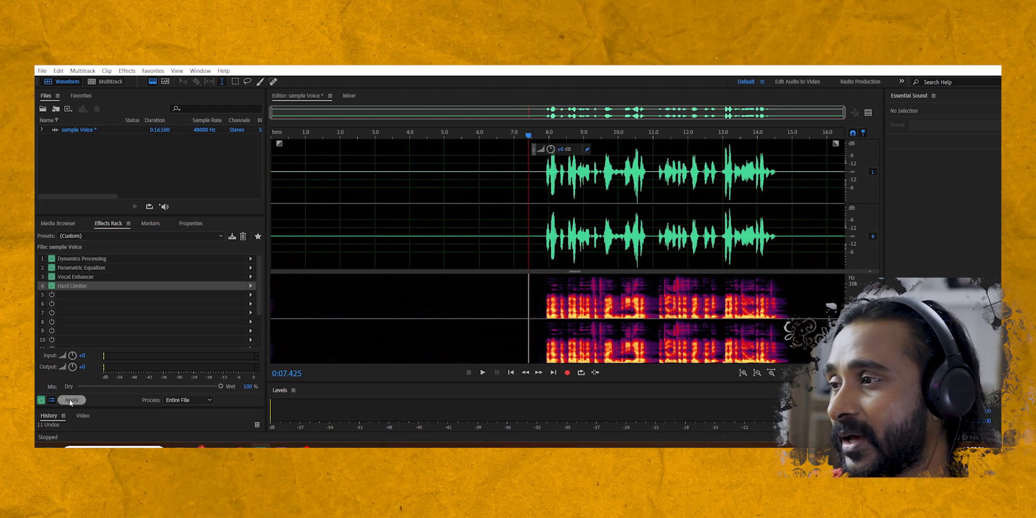
Apply the effects rack to the entire file and play back the processed voice from the 7-second mark.
left_click(70, 400)
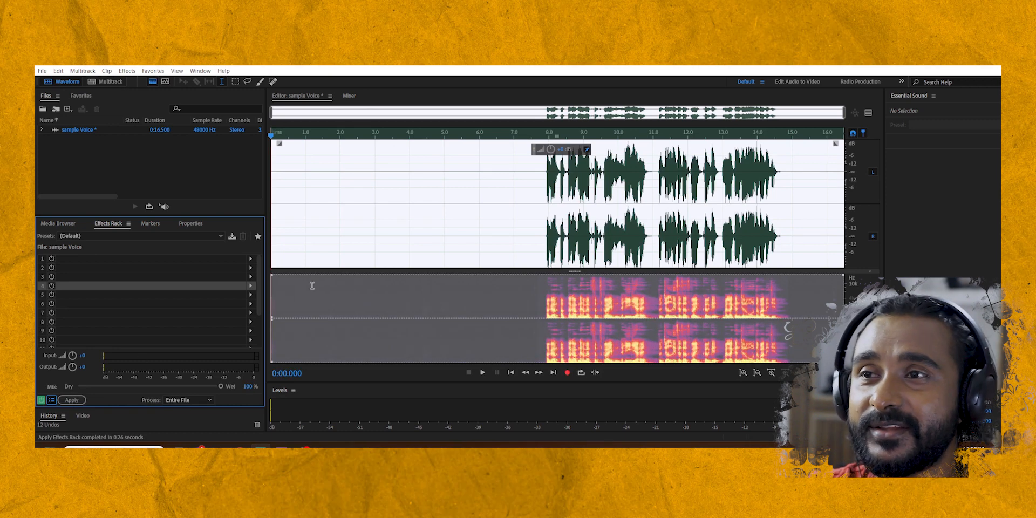
left_click(513, 200)
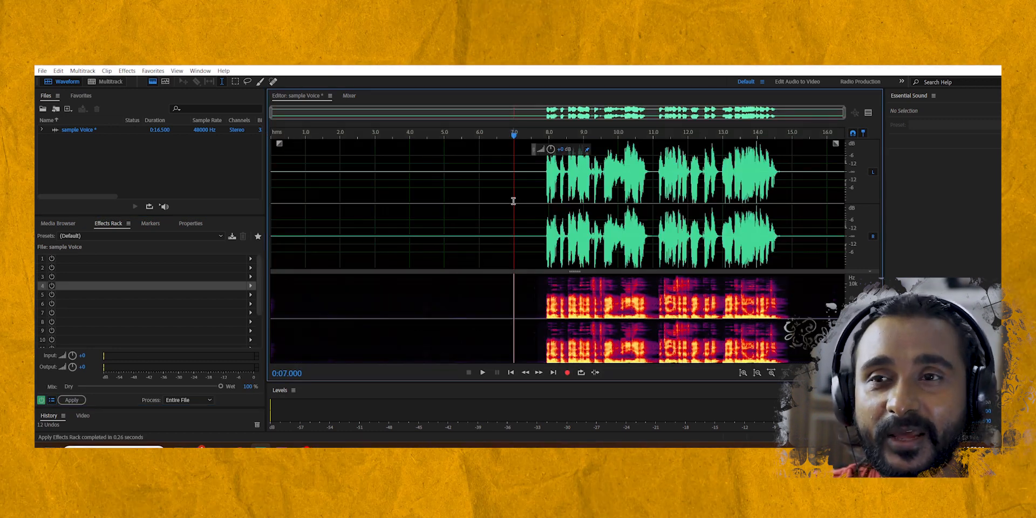
key("space")
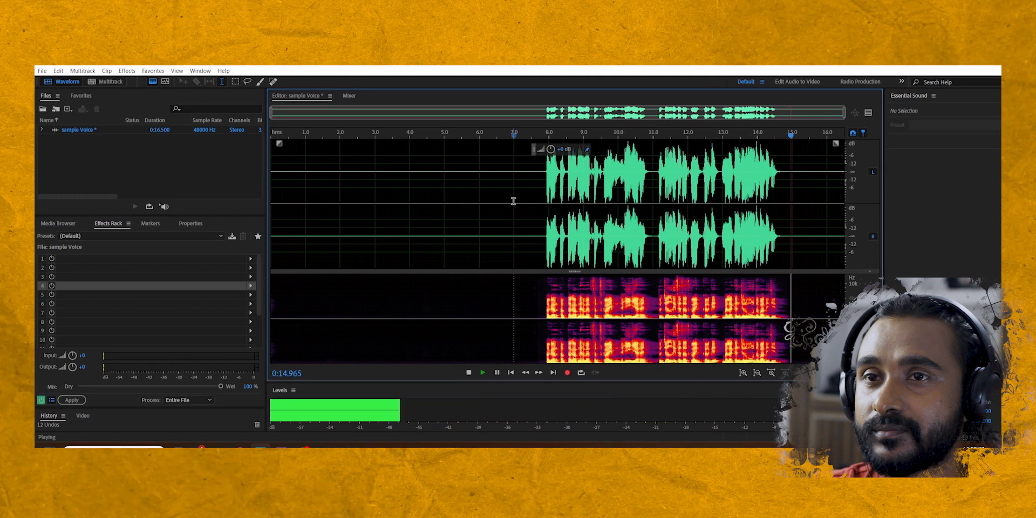
key("space")
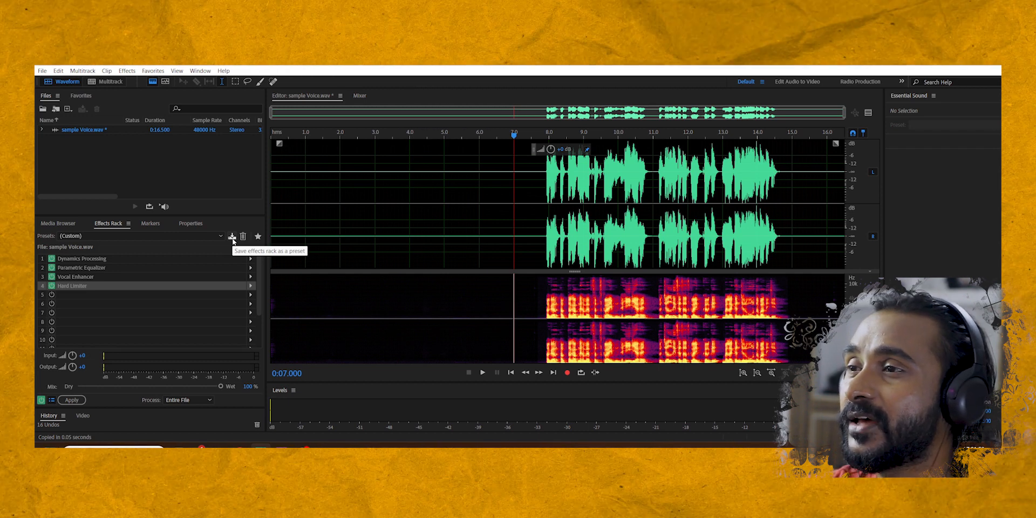
Save the four-effect rack as a preset named "my testing Effect".
left_click(232, 237)
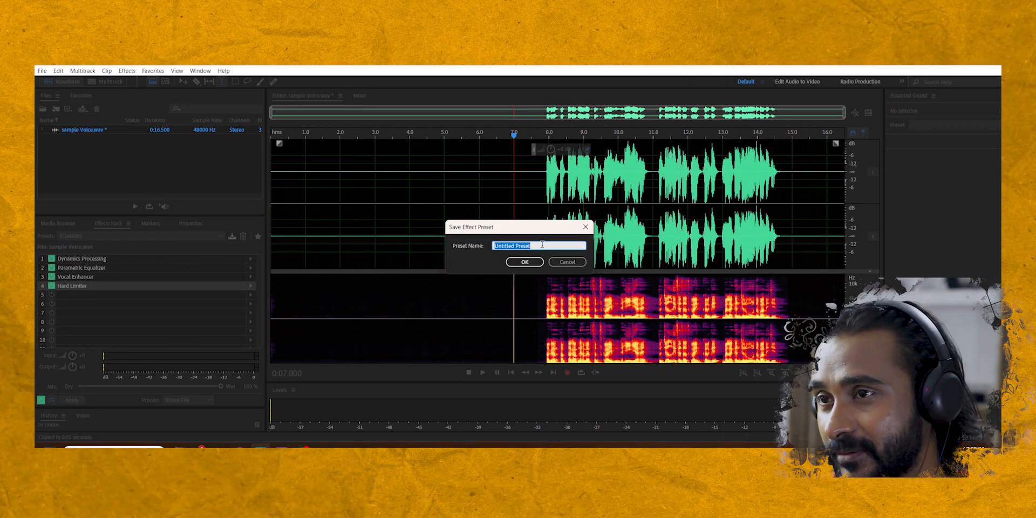
type("my testing Effect")
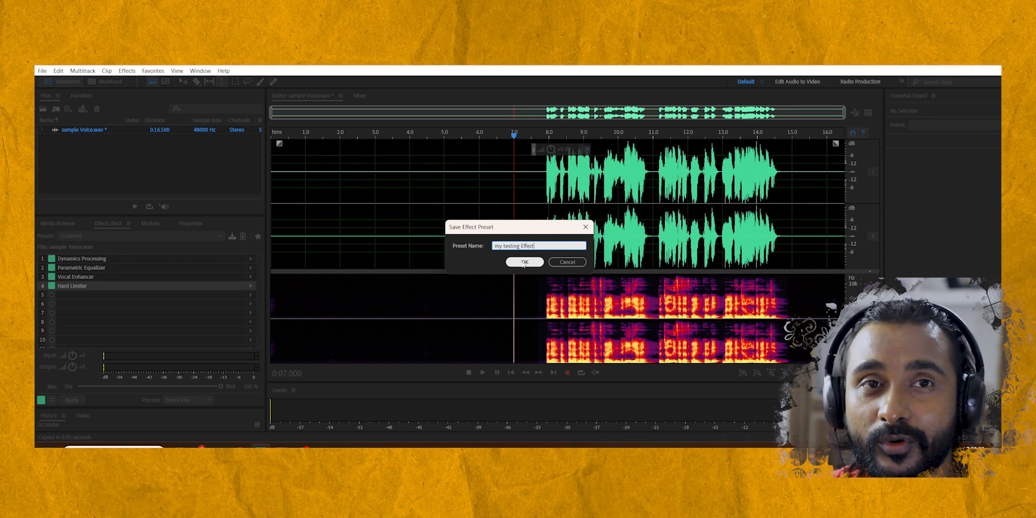
left_click(522, 263)
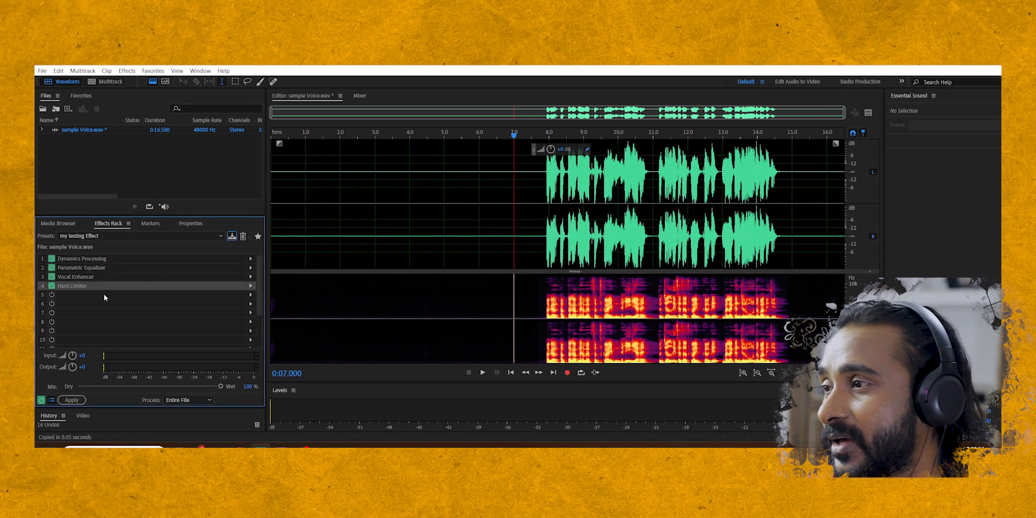
Remove Dynamics Processing, Parametric Equalizer, Vocal Enhancer and Hard Limiter from the rack one by one.
left_click(78, 260)
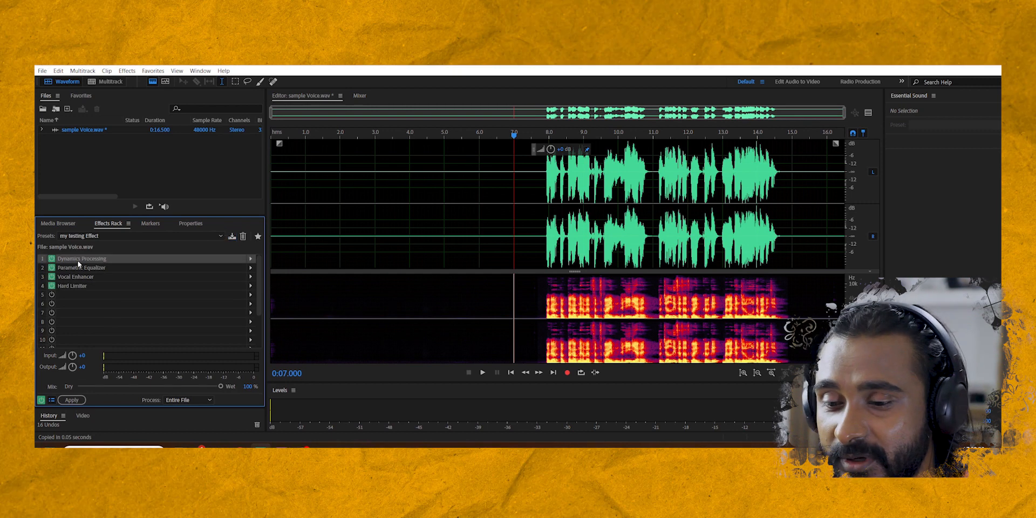
key("Delete")
left_click(77, 268)
key("Delete")
left_click(76, 276)
key("Delete")
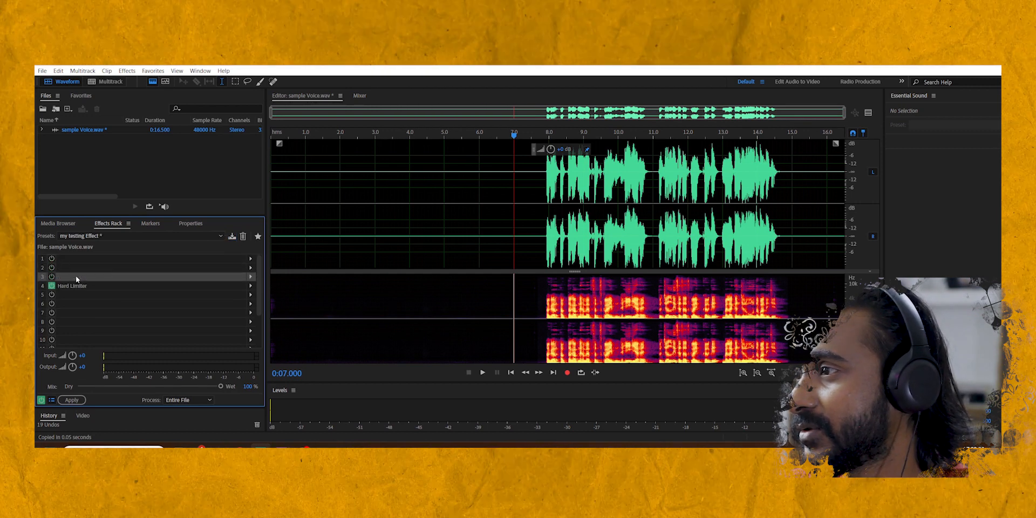
left_click(77, 286)
key("Delete")
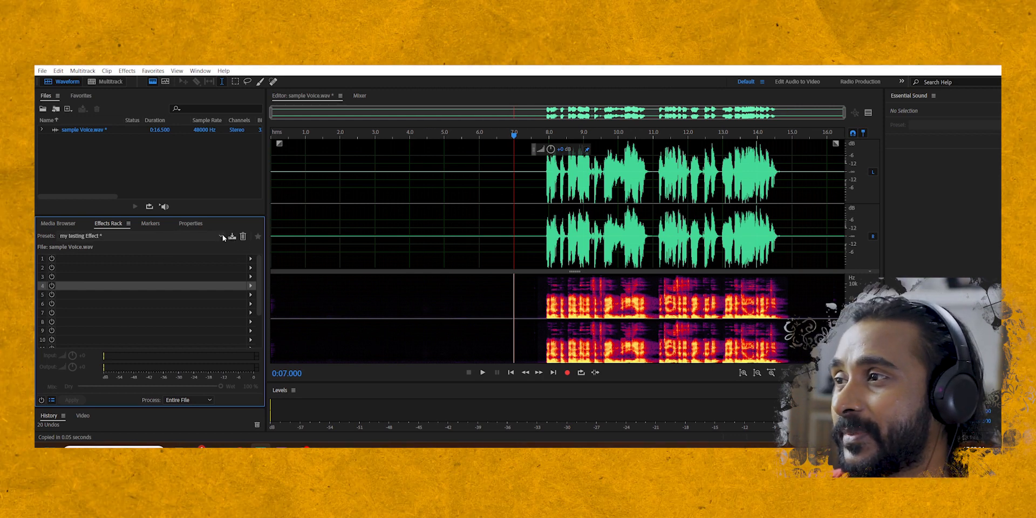
Load the "my testing Effect" rack preset, apply it to the entire file, and undo that application.
left_click(221, 236)
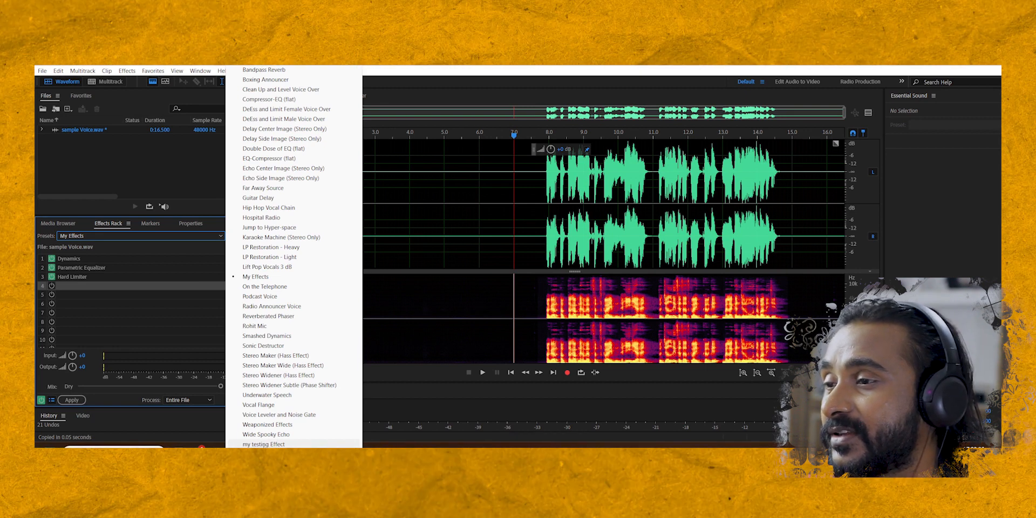
left_click(263, 444)
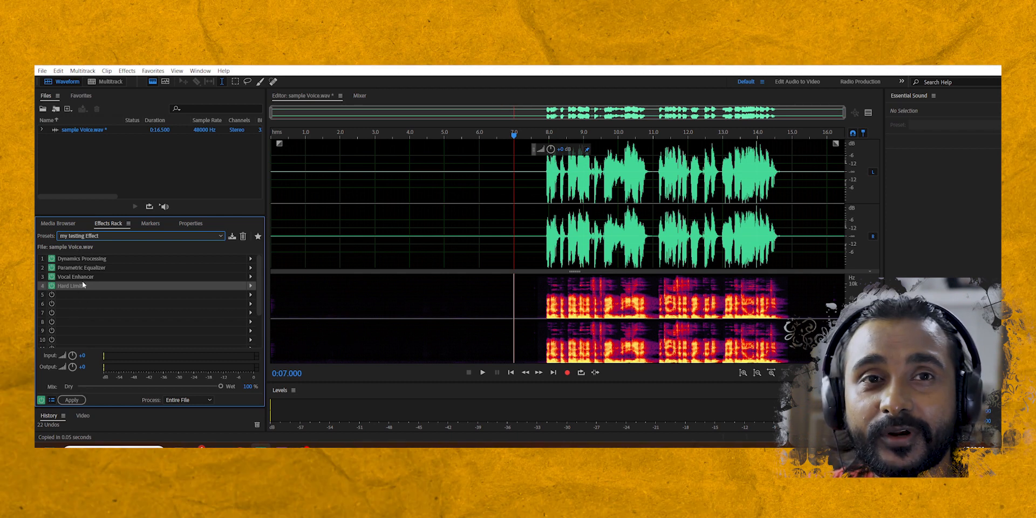
left_click(78, 401)
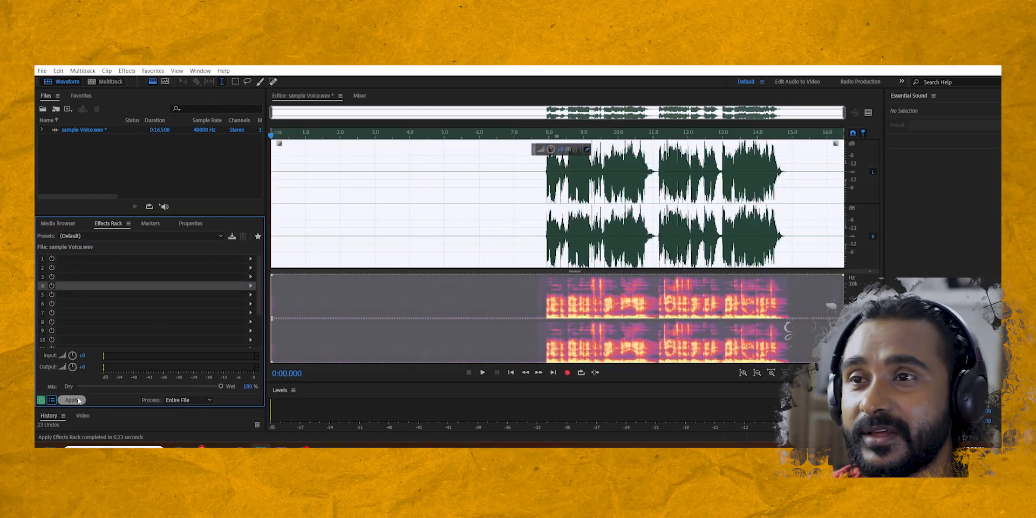
key("ctrl+z")
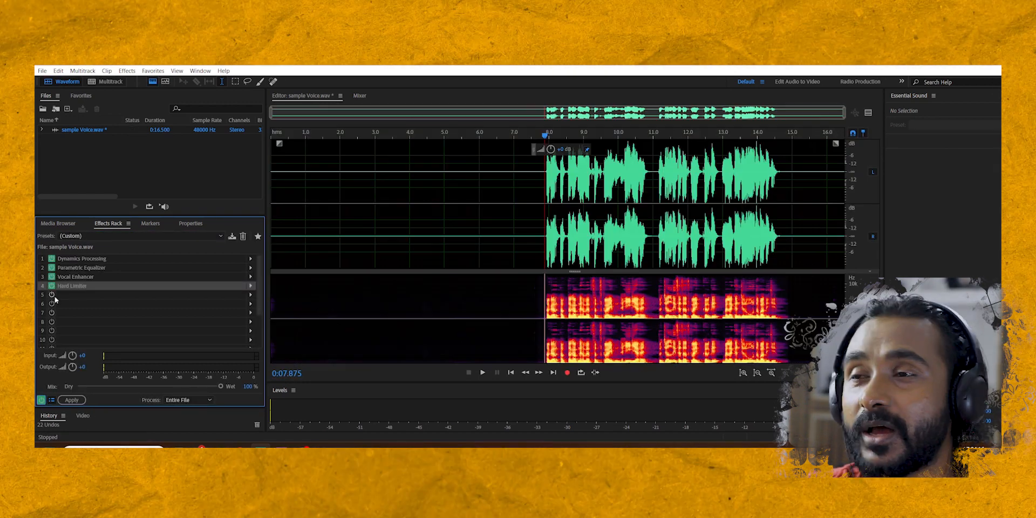
Toggle the whole rack's power off and on, and switch off each of the four effects individually.
left_click(41, 400)
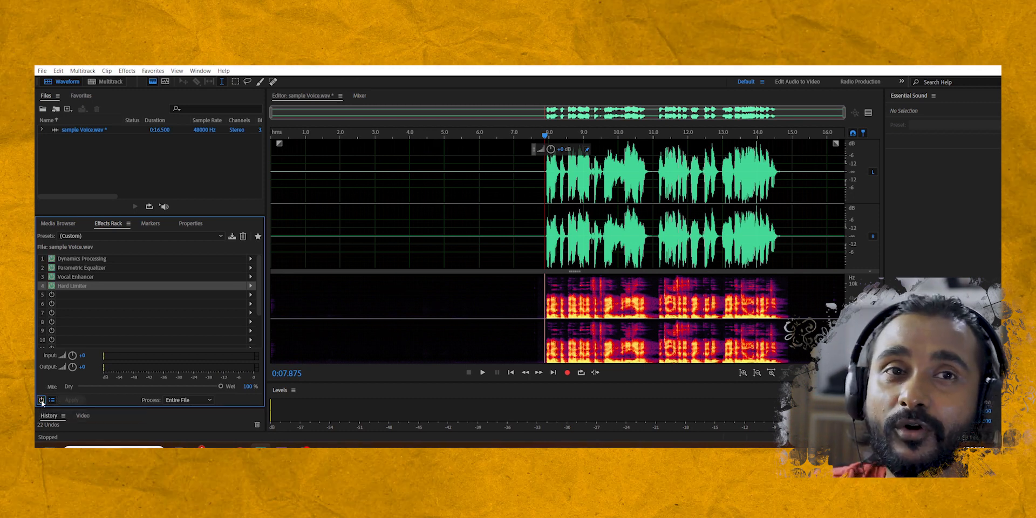
left_click(42, 400)
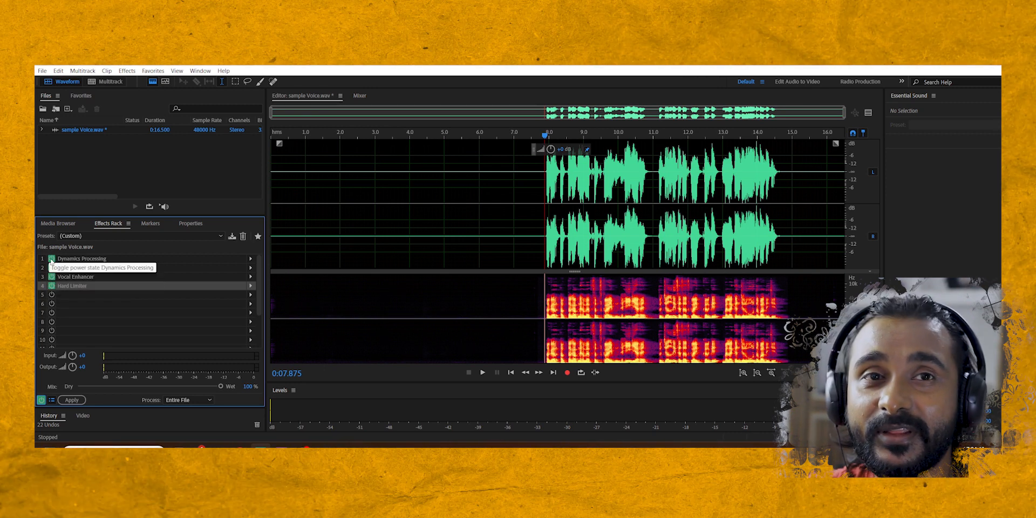
left_click(51, 259)
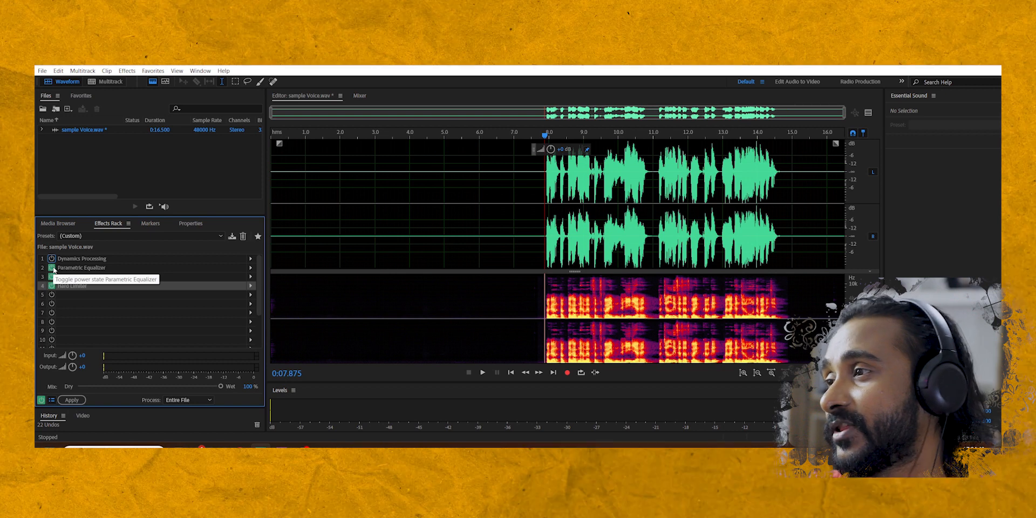
left_click(52, 268)
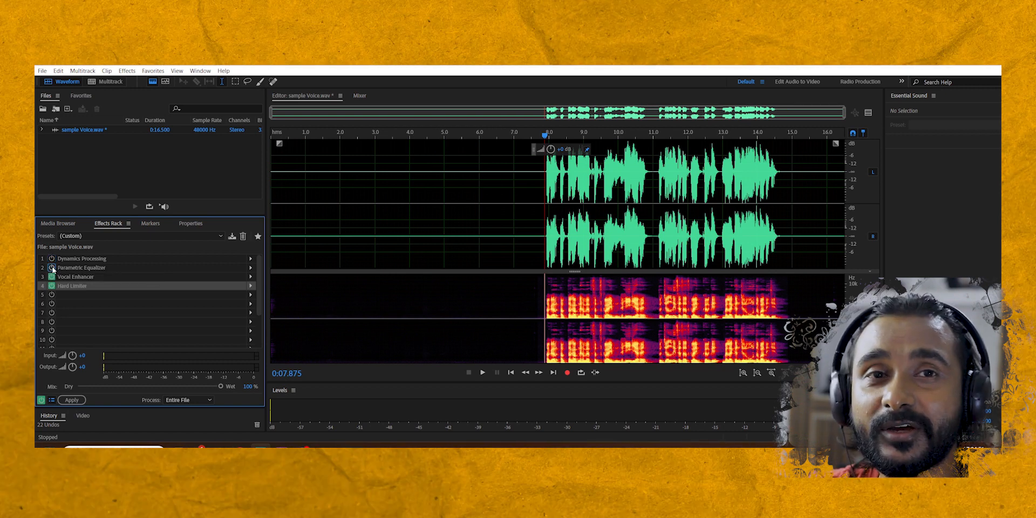
left_click(51, 277)
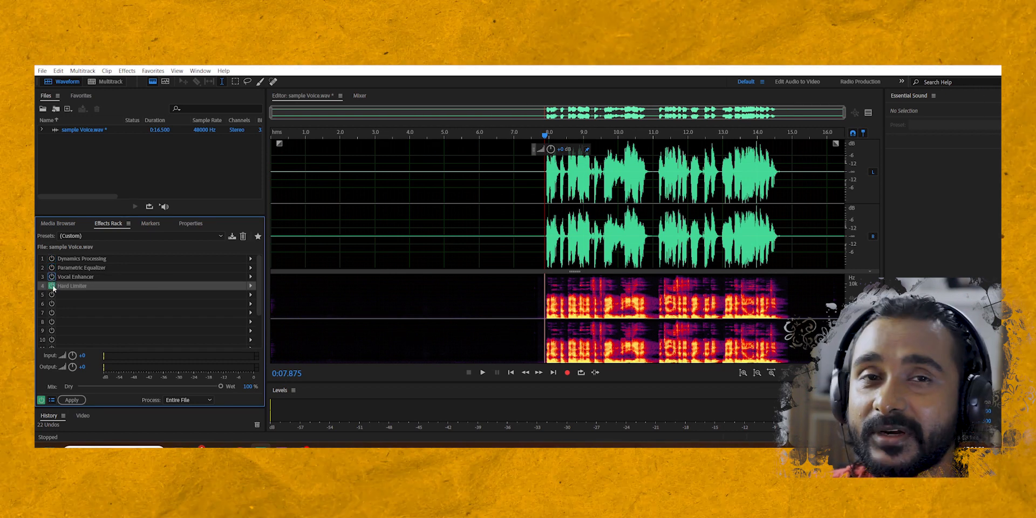
left_click(51, 286)
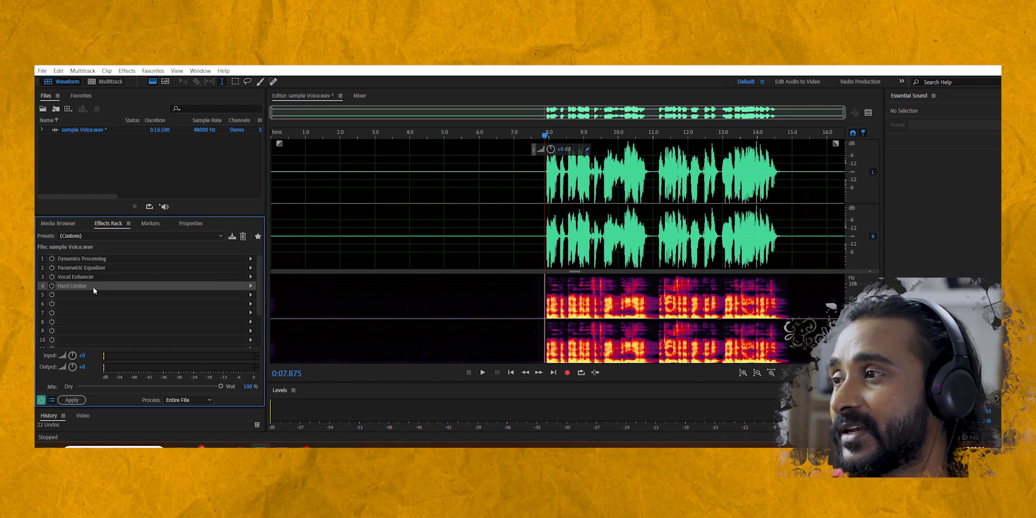
Switch the Hard Limiter on, and remove it and the Vocal Enhancer from the rack.
left_click(53, 285)
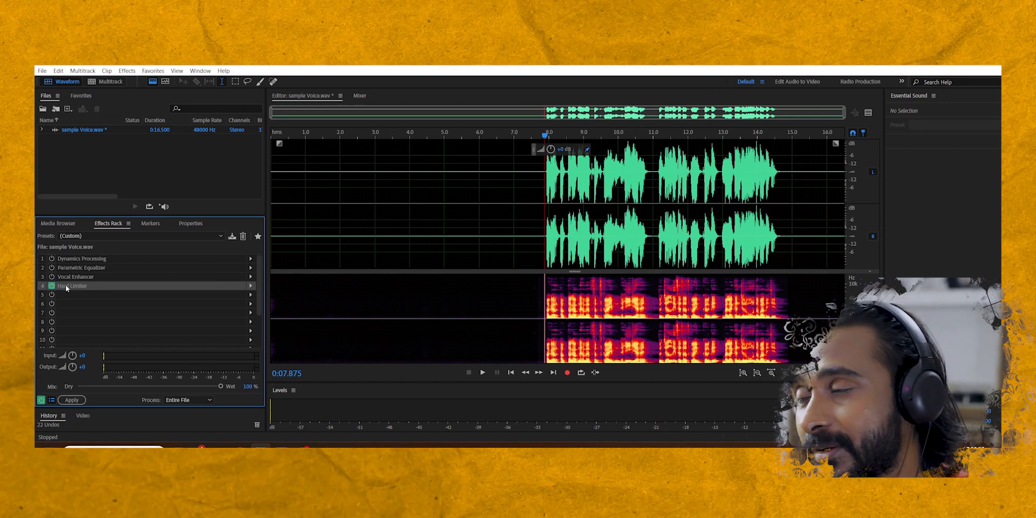
key("Delete")
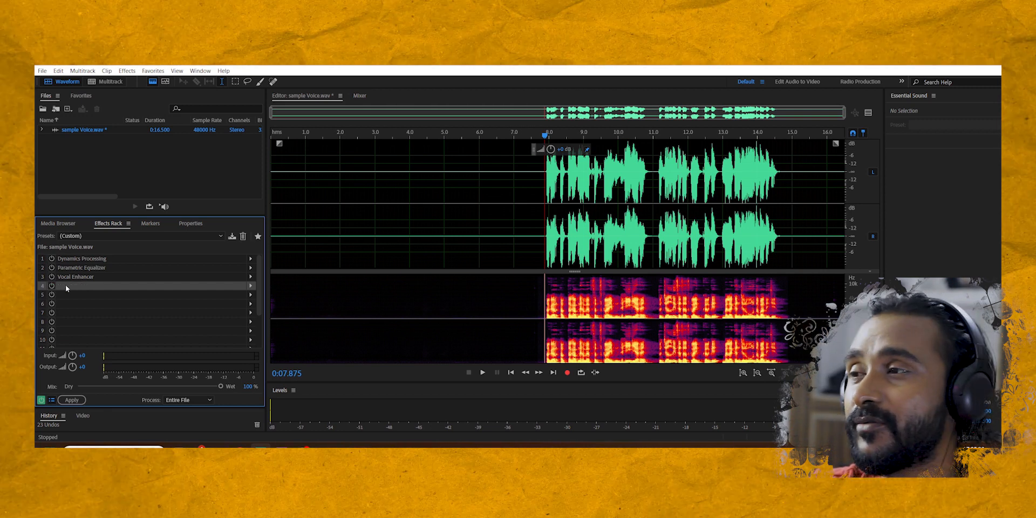
right_click(65, 277)
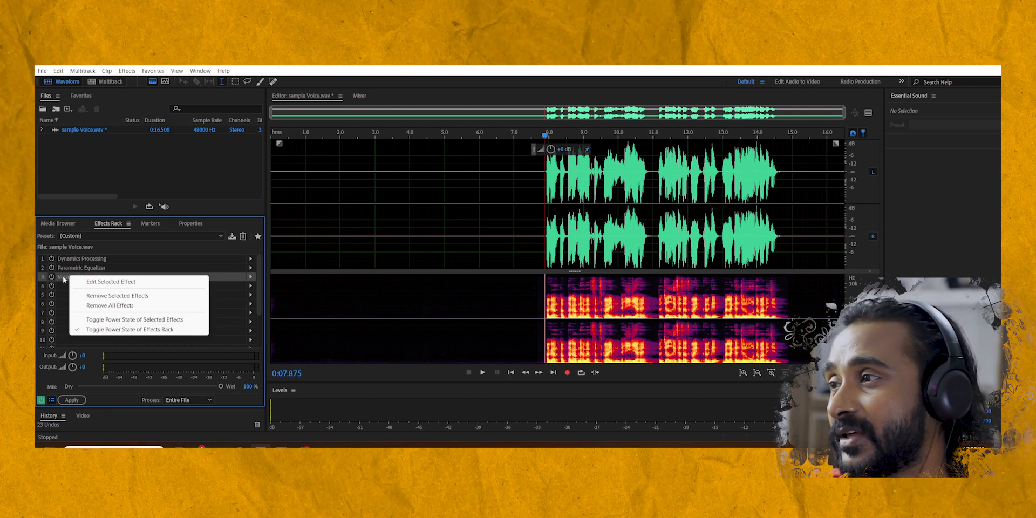
left_click(106, 297)
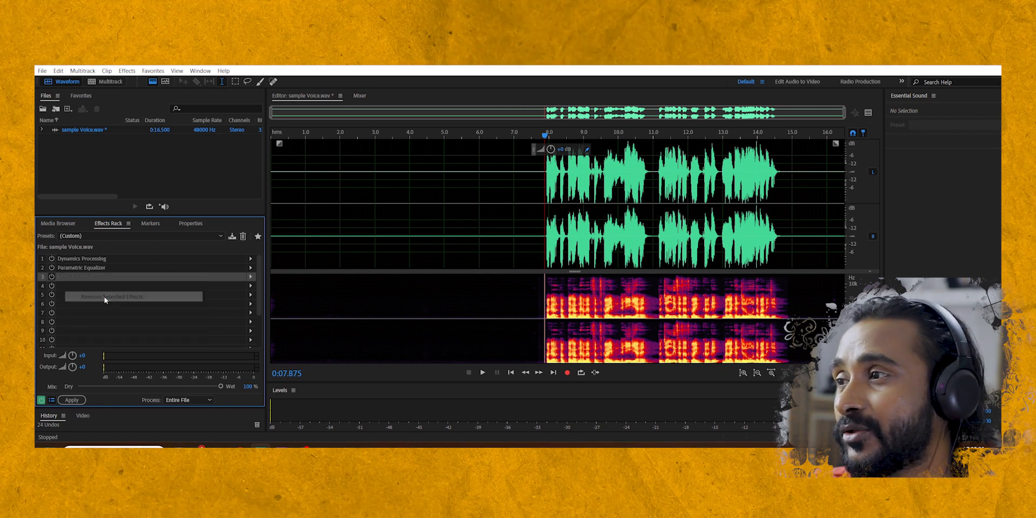